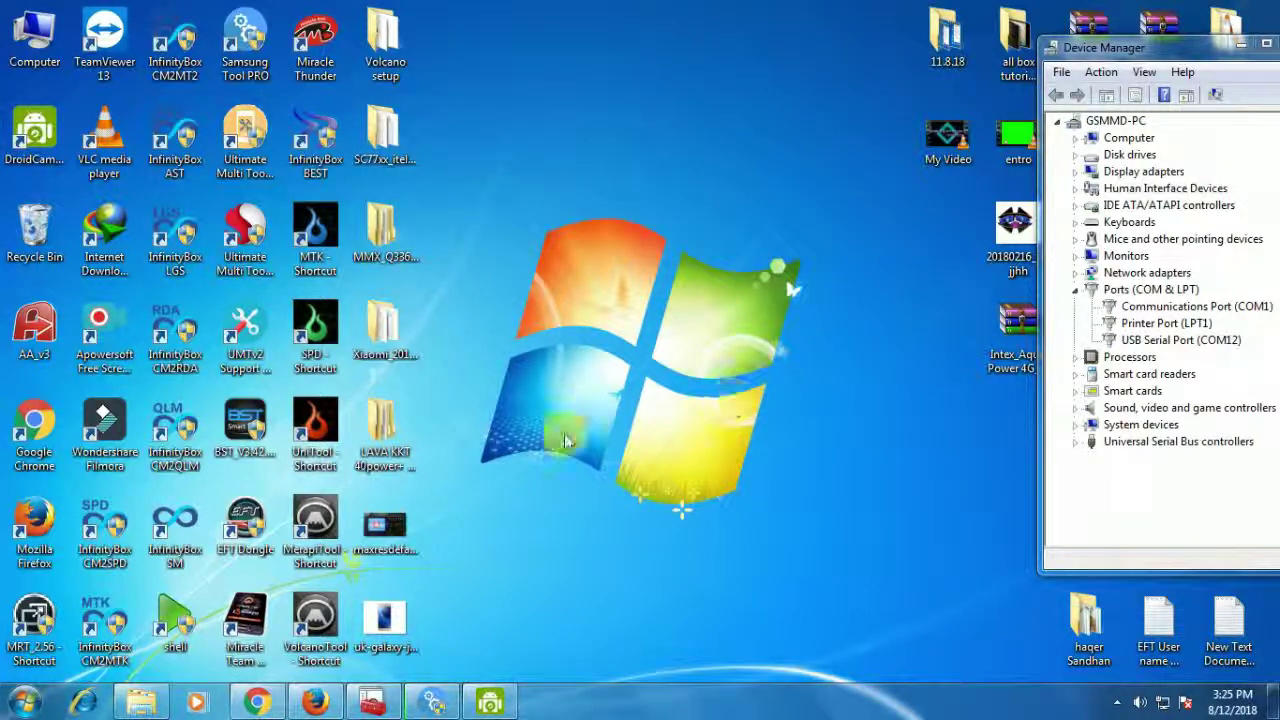
- Switch to DroidCam Client to show the live camera view of the phone
left_click(433, 705)
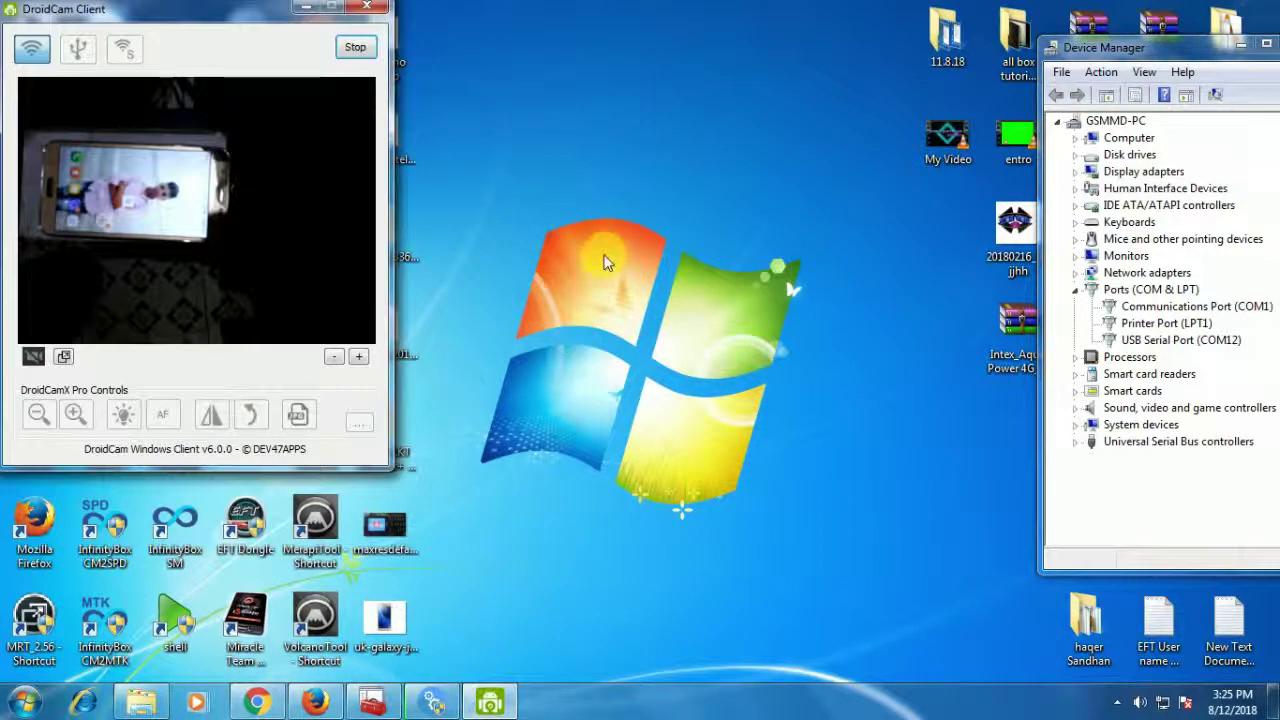
right_click(607, 256)
left_click(632, 309)
right_click(580, 243)
left_click(603, 296)
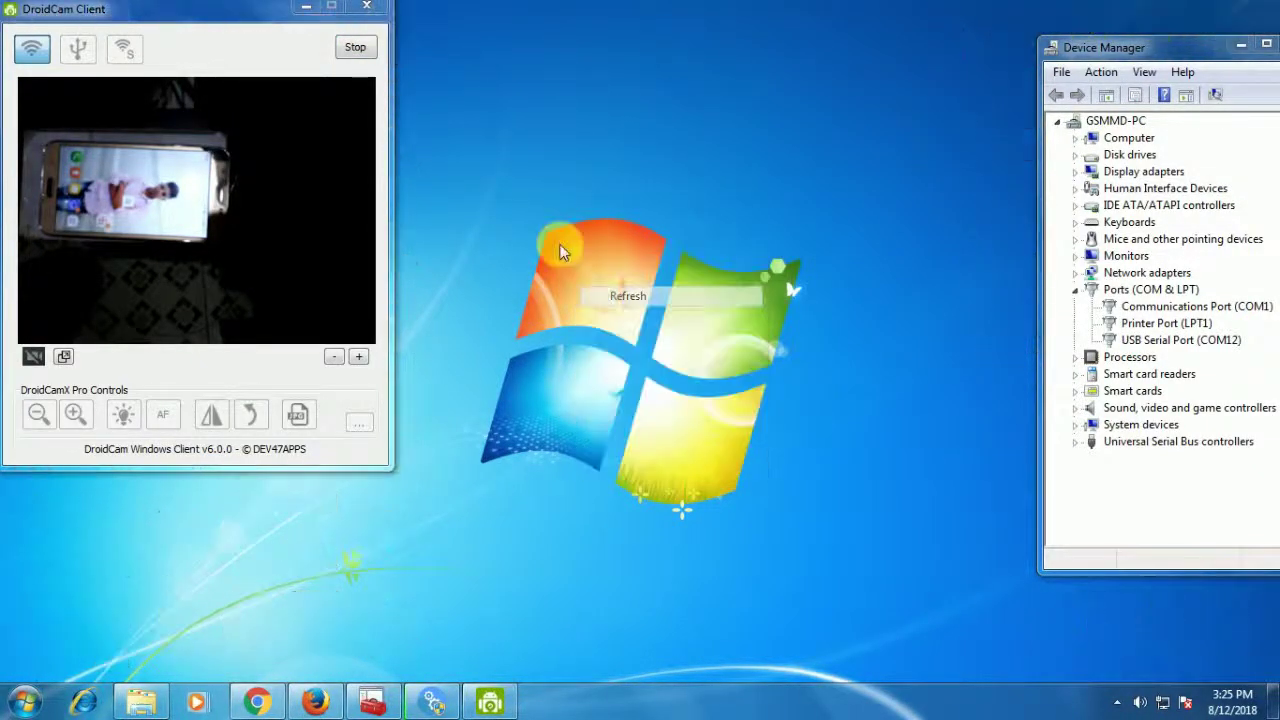
right_click(578, 247)
left_click(605, 295)
right_click(566, 272)
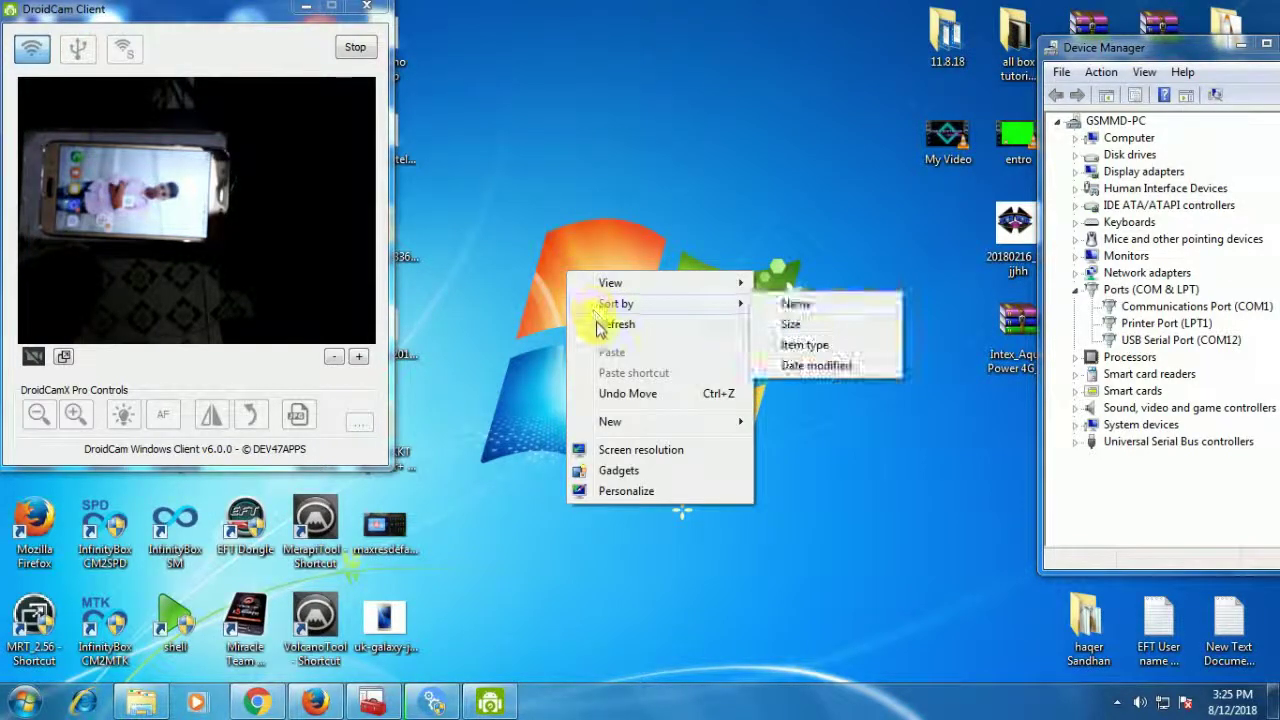
left_click(598, 326)
right_click(569, 263)
left_click(600, 325)
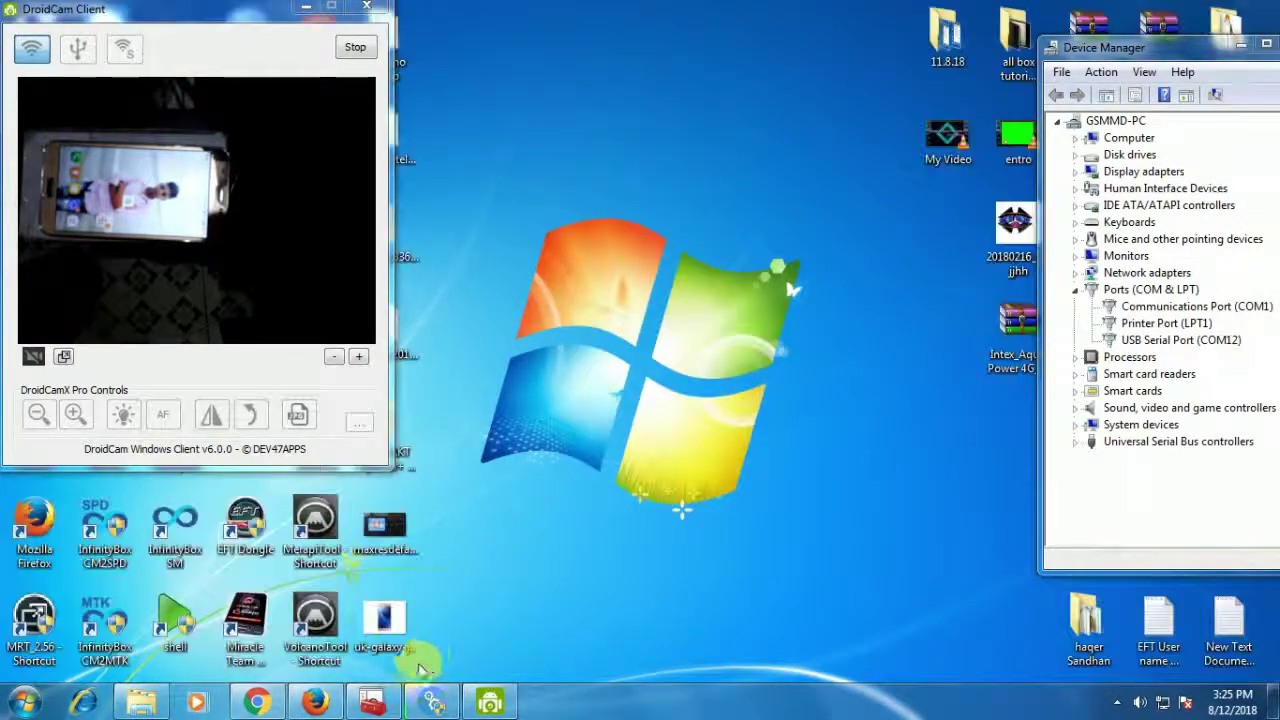
- Switch to Z3X Samsung Tool PRO, find the J700F in the phone model list and select it
left_click(433, 703)
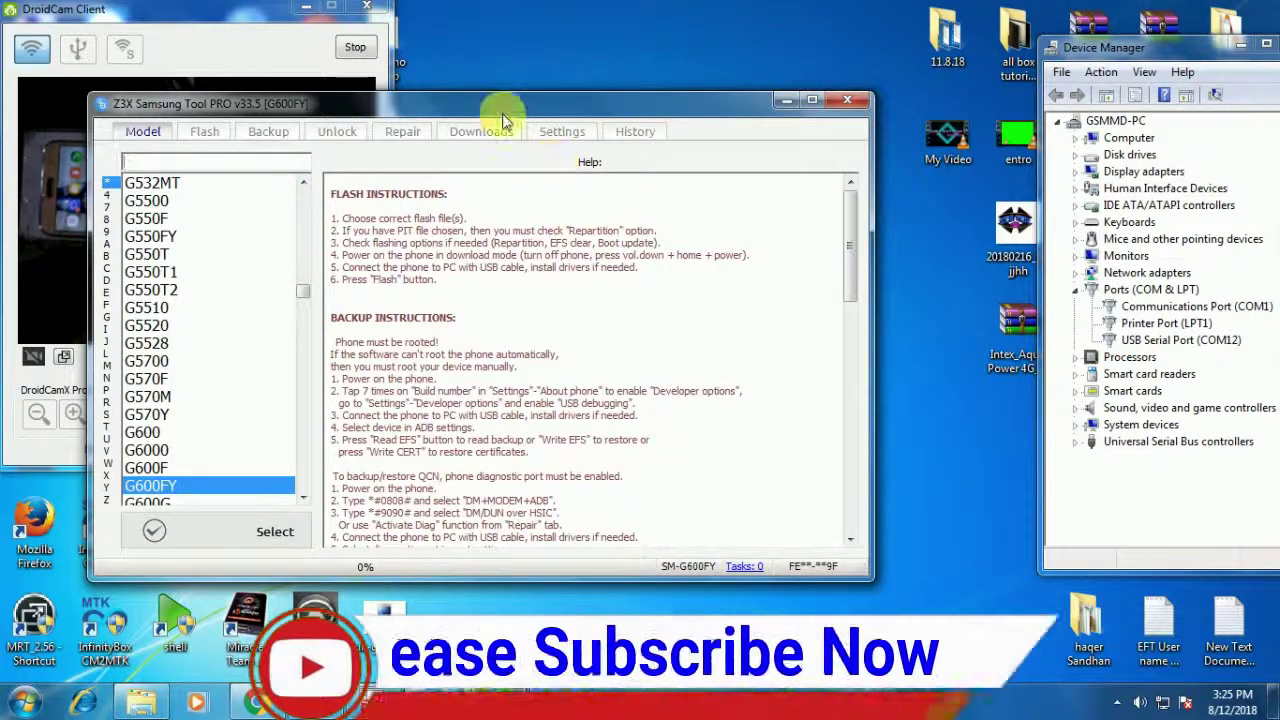
left_click_drag(502, 113, 740, 49)
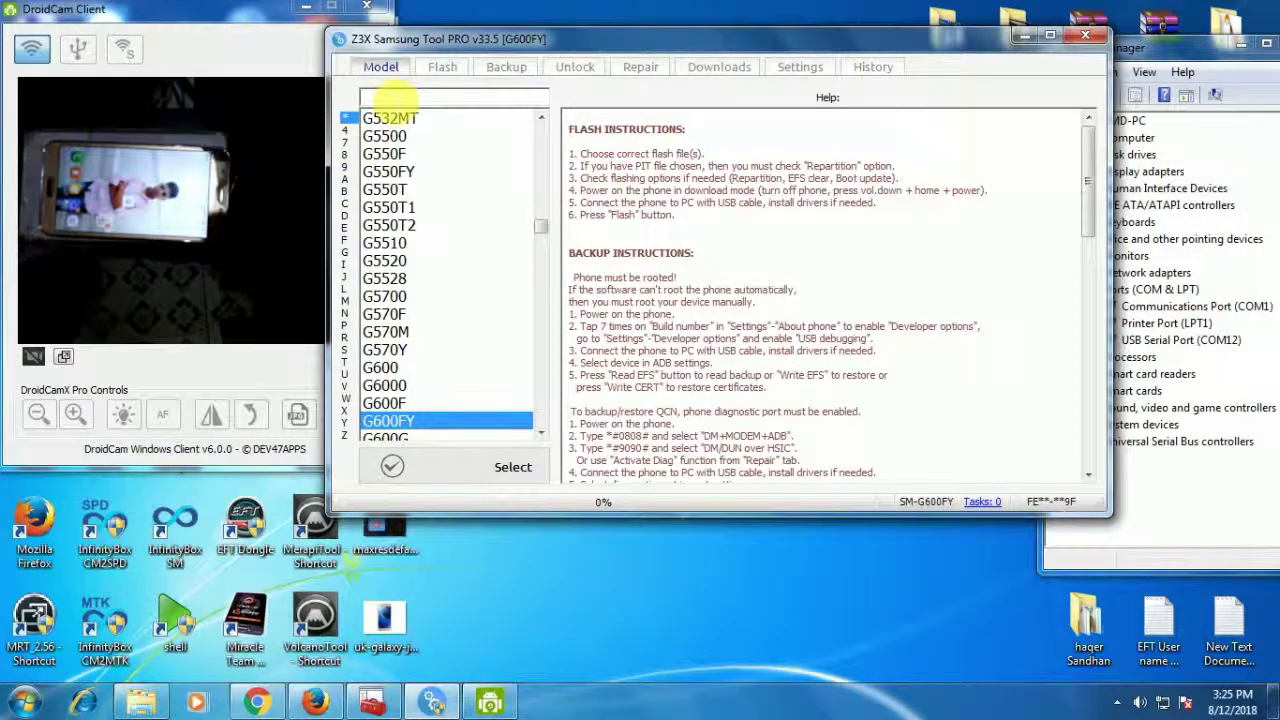
type("j7")
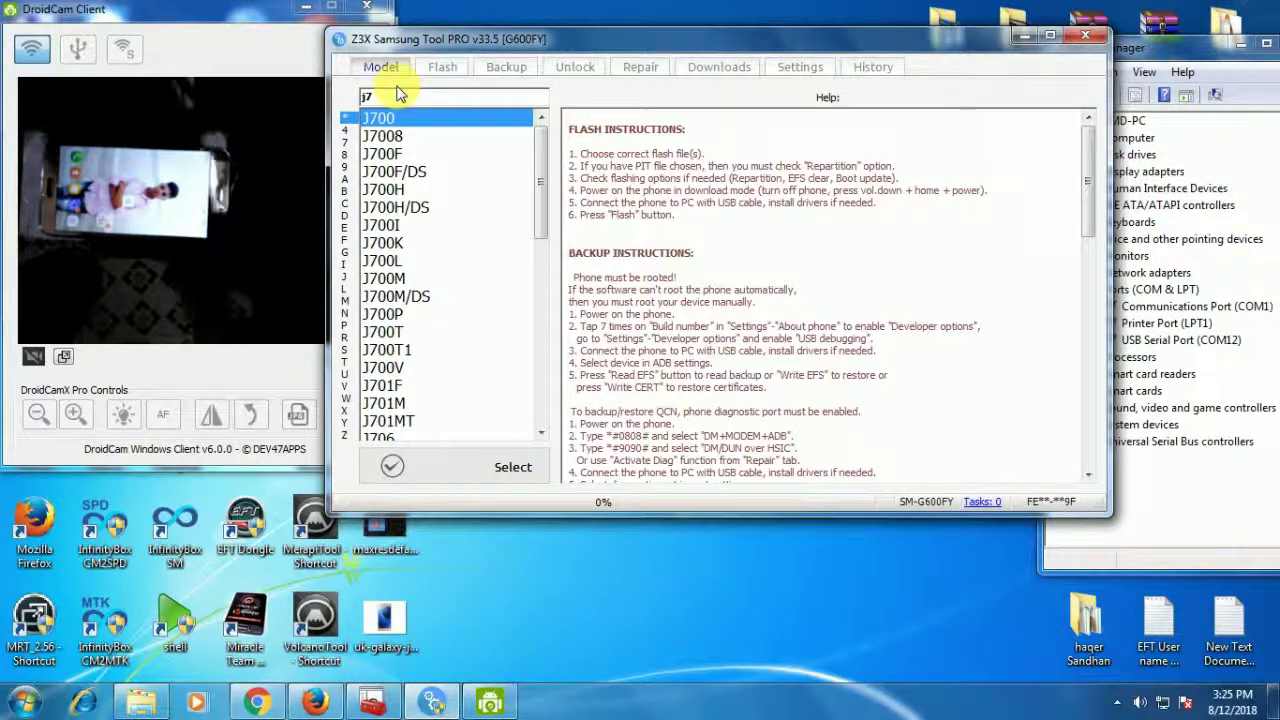
type("00")
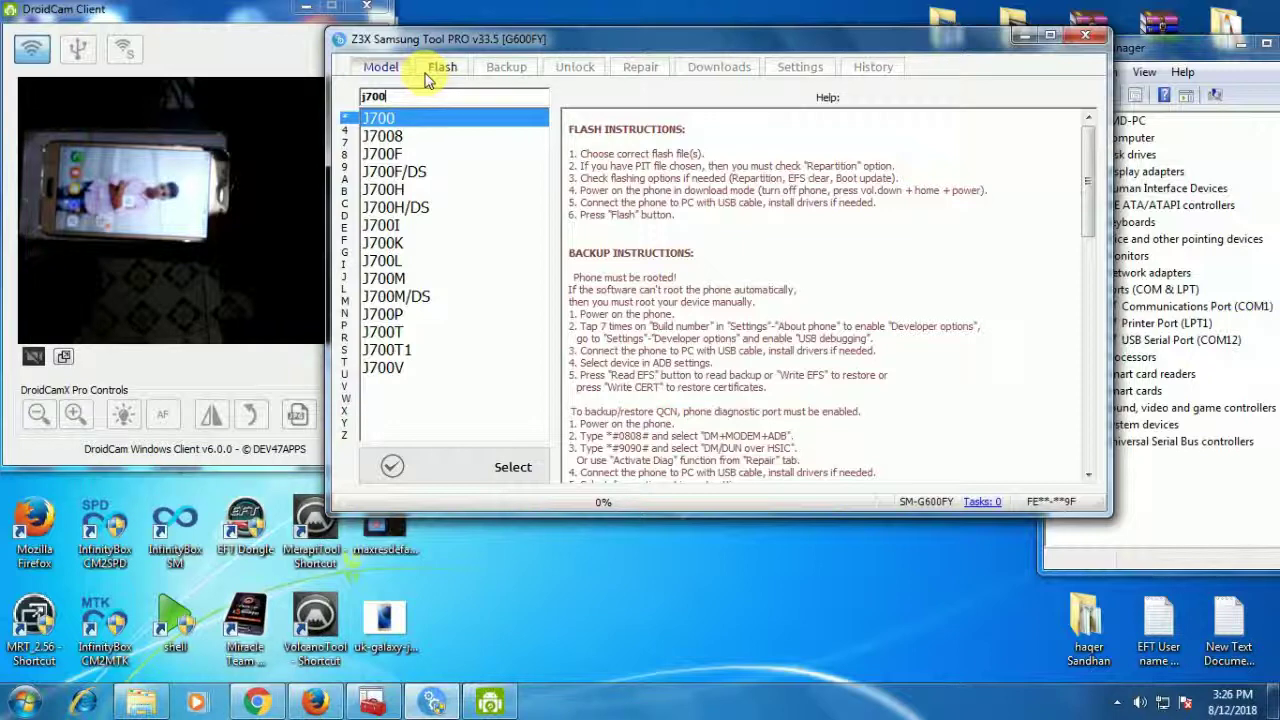
type("f")
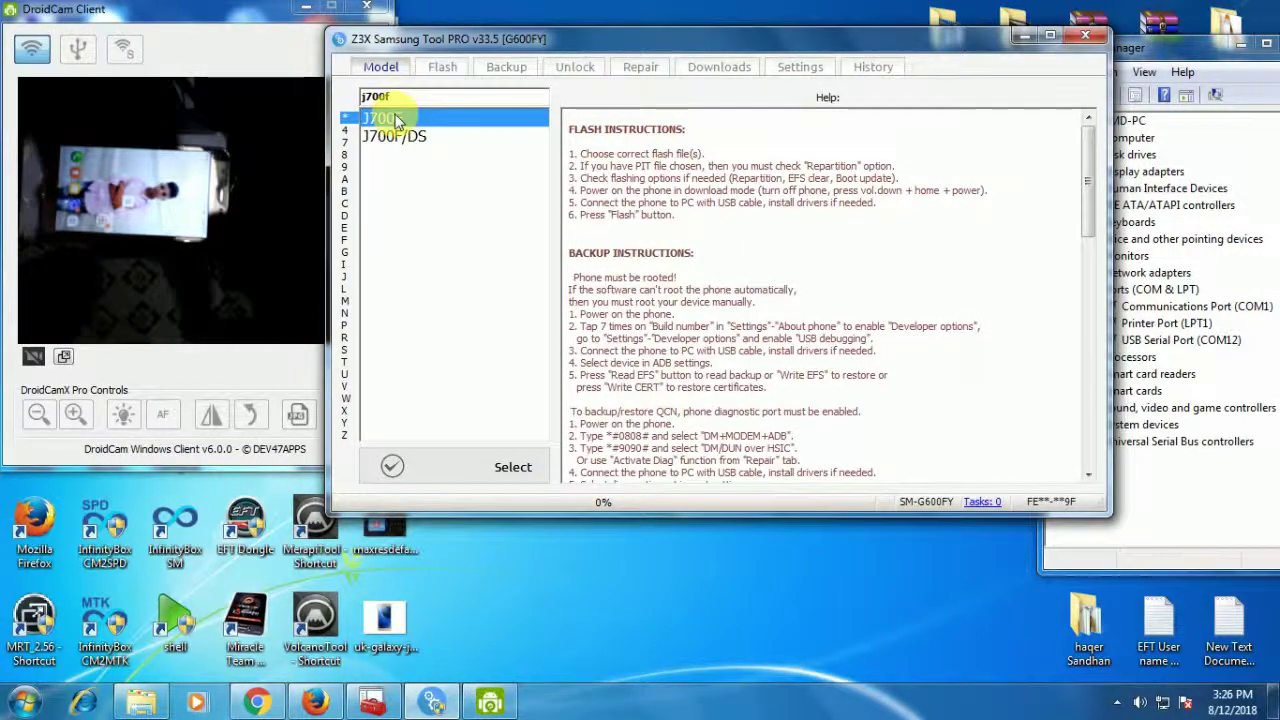
double_click(397, 120)
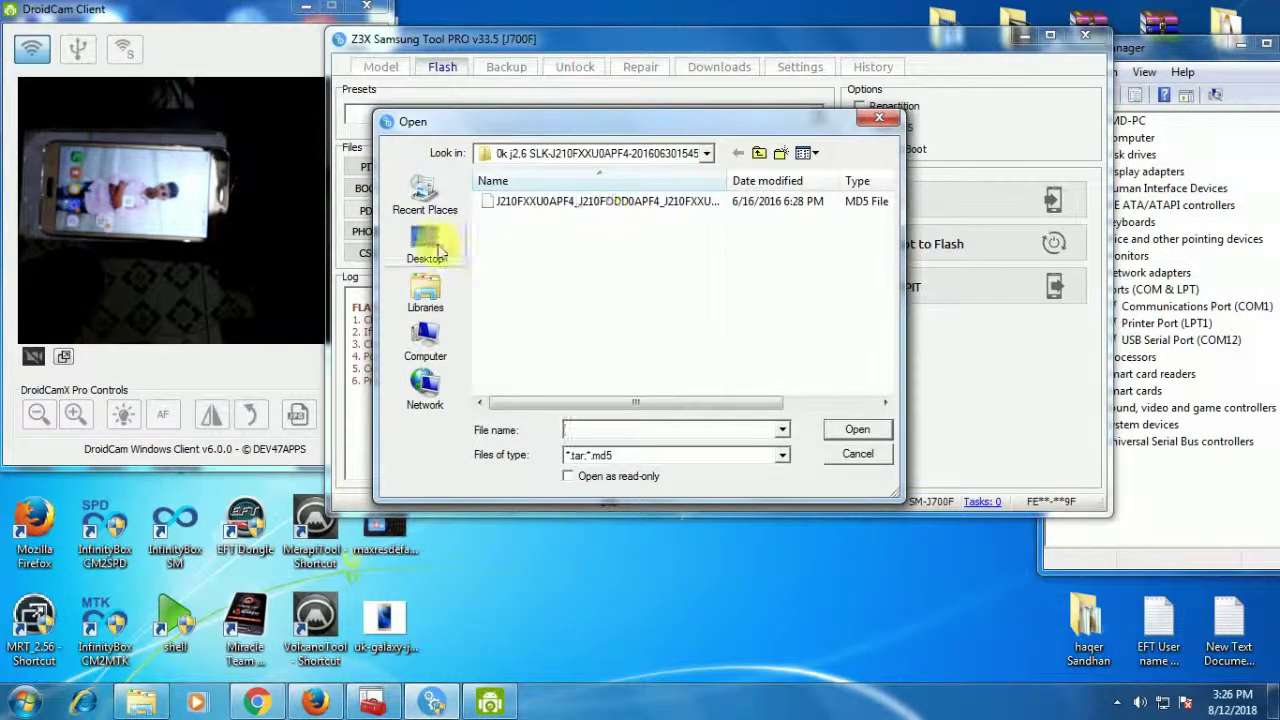
- Load the PDA firmware file from the Firmware folder inside E:\SAMSUNG\ok J700FXXS4BQF1_J700FOJV4BQC6_XSG
left_click(425, 338)
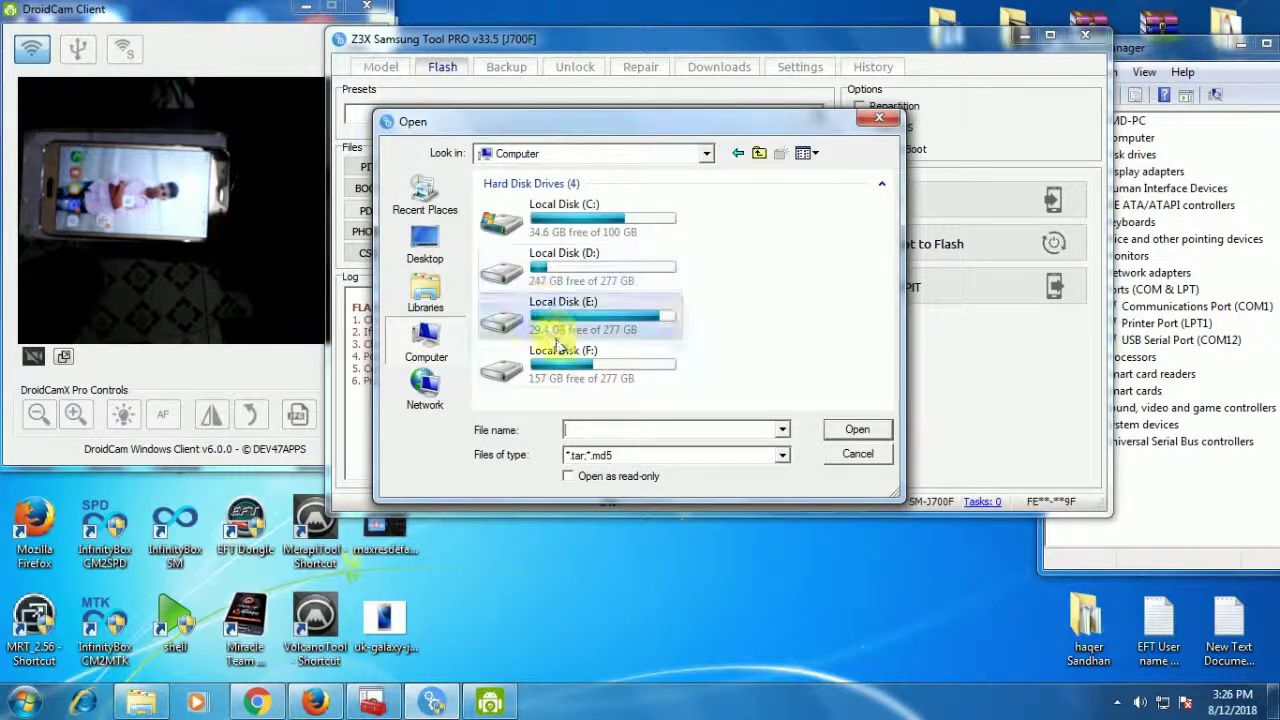
double_click(553, 330)
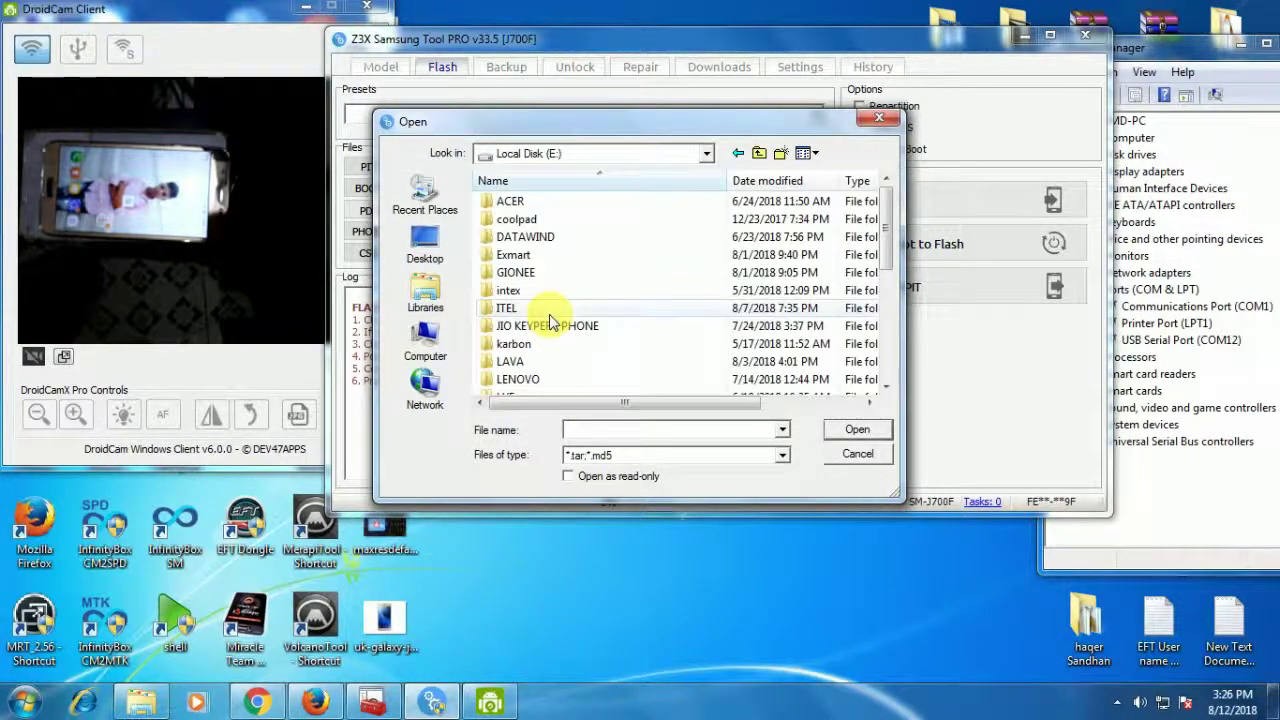
scroll(530, 315, "down", 5)
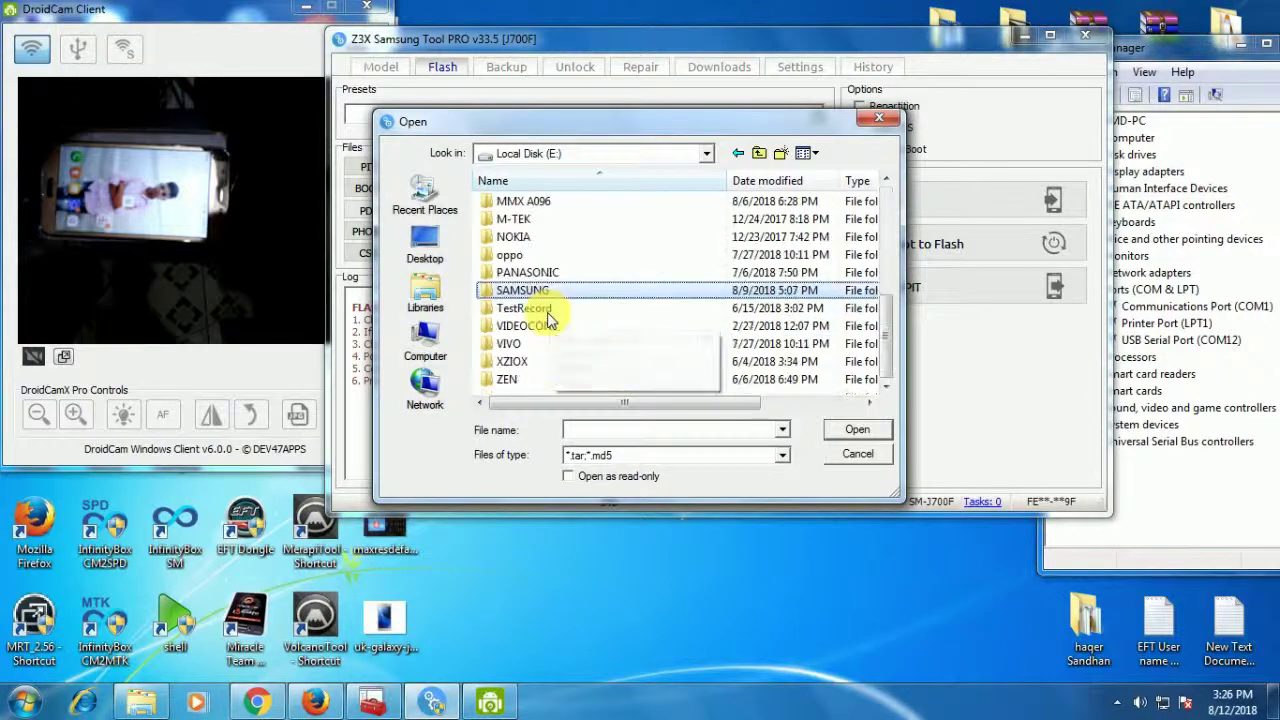
double_click(529, 293)
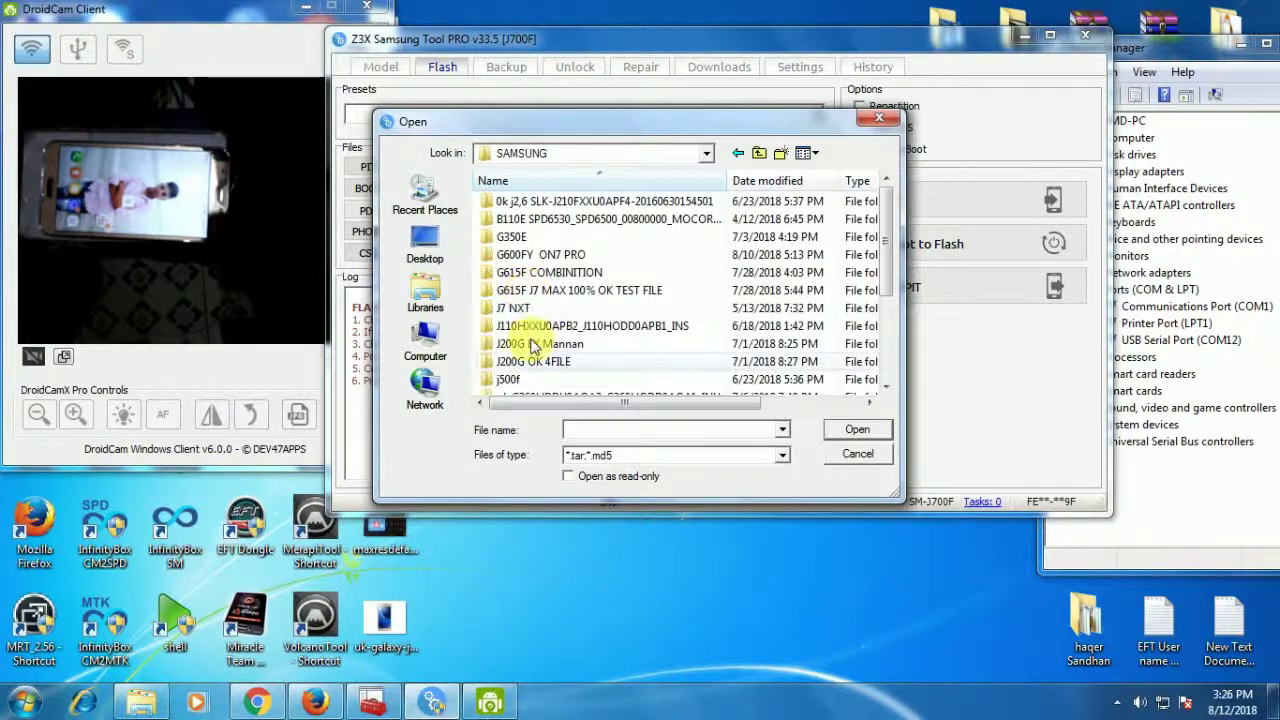
scroll(530, 345, "down", 1)
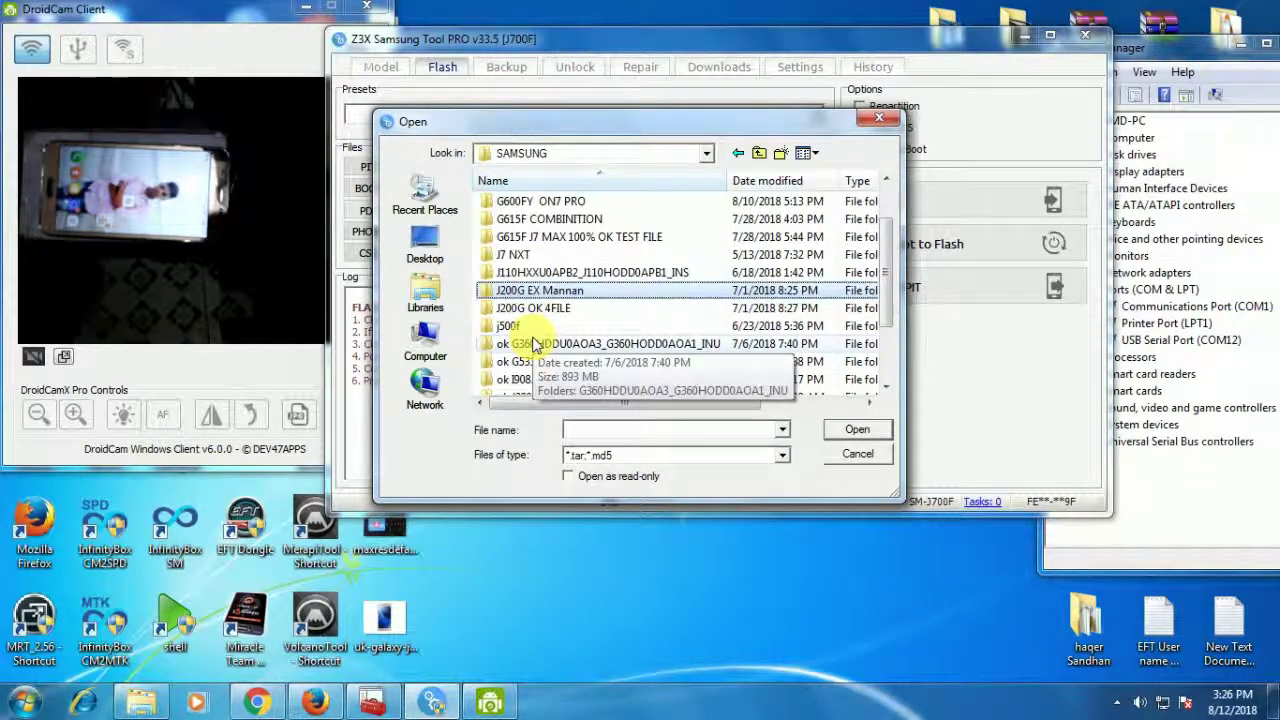
scroll(567, 343, "down", 1)
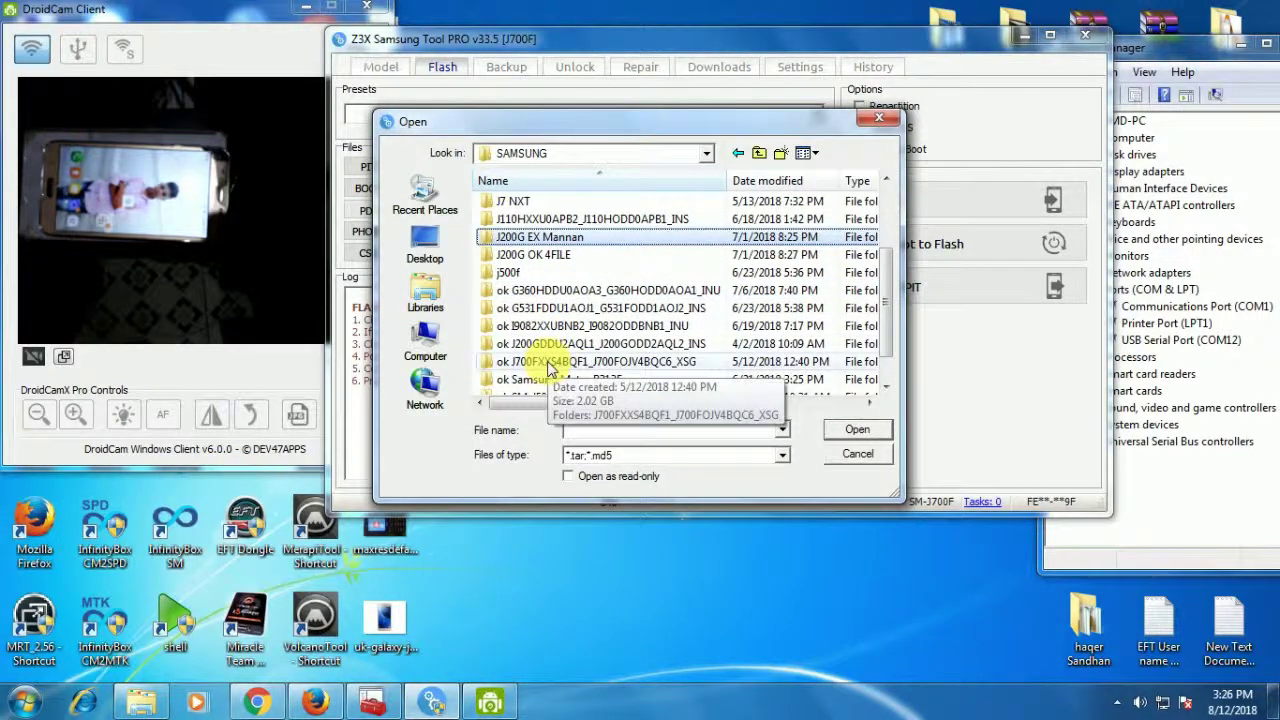
double_click(545, 366)
double_click(528, 203)
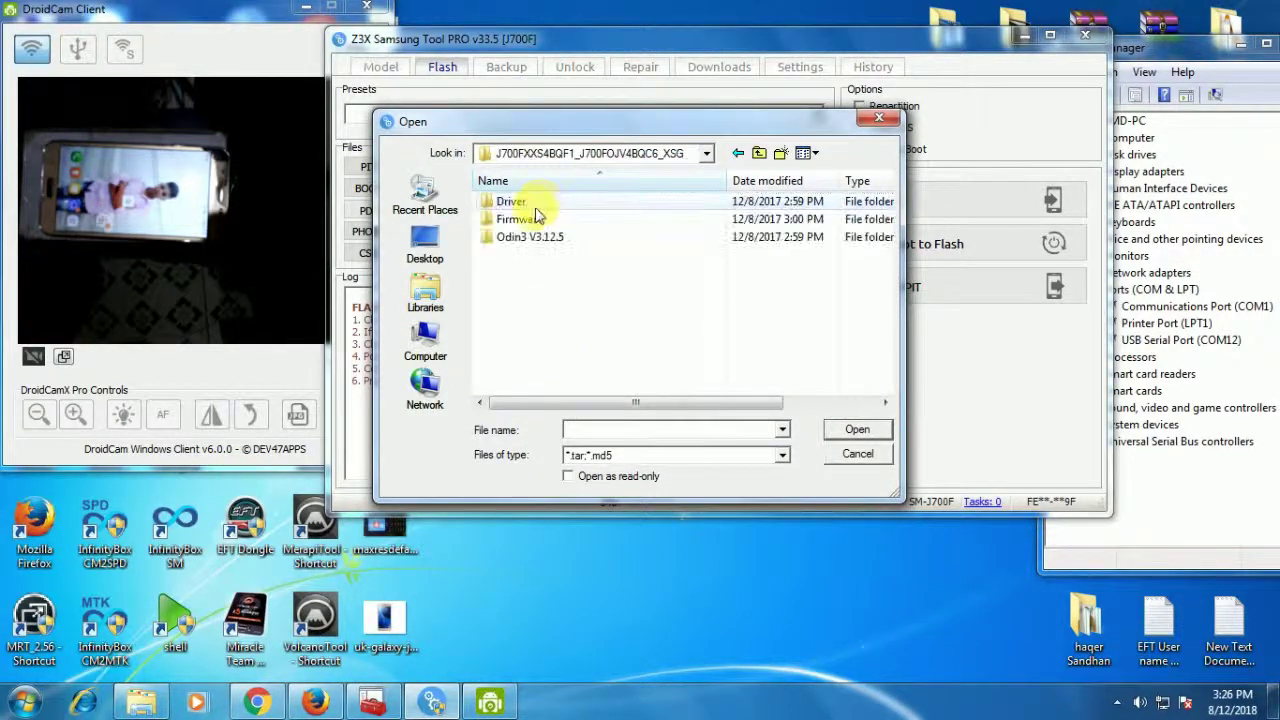
double_click(520, 220)
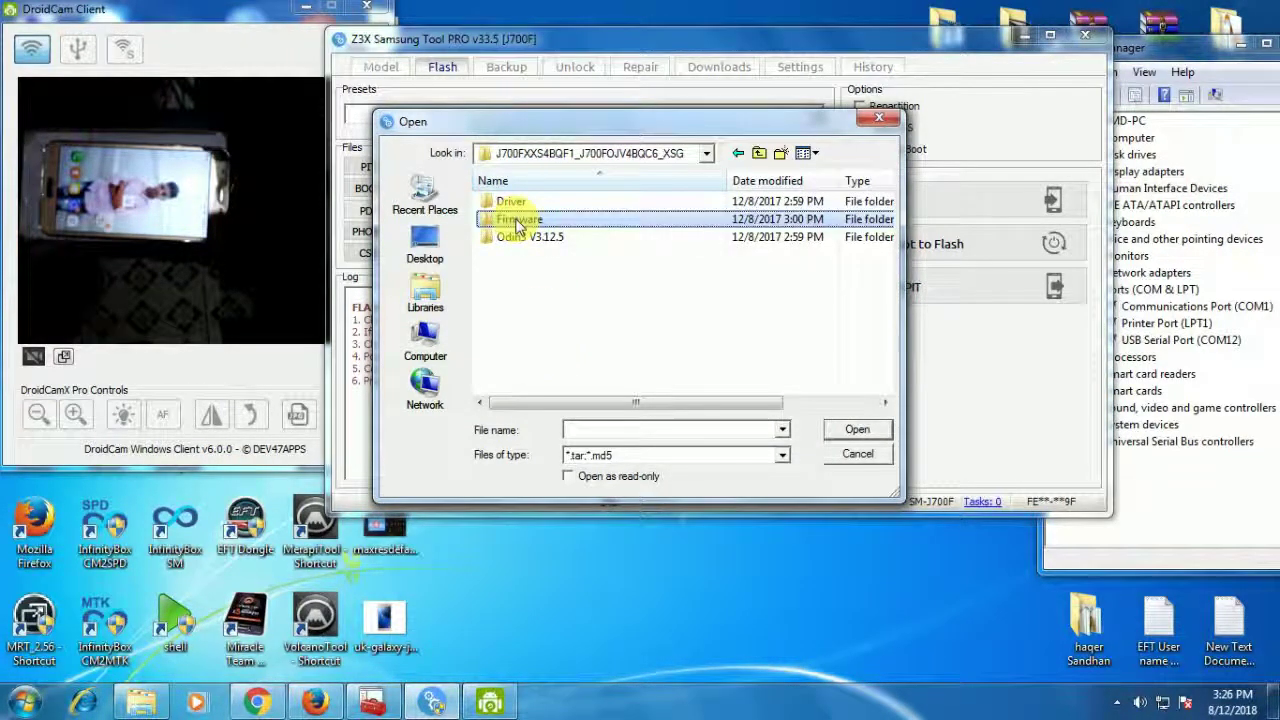
double_click(510, 204)
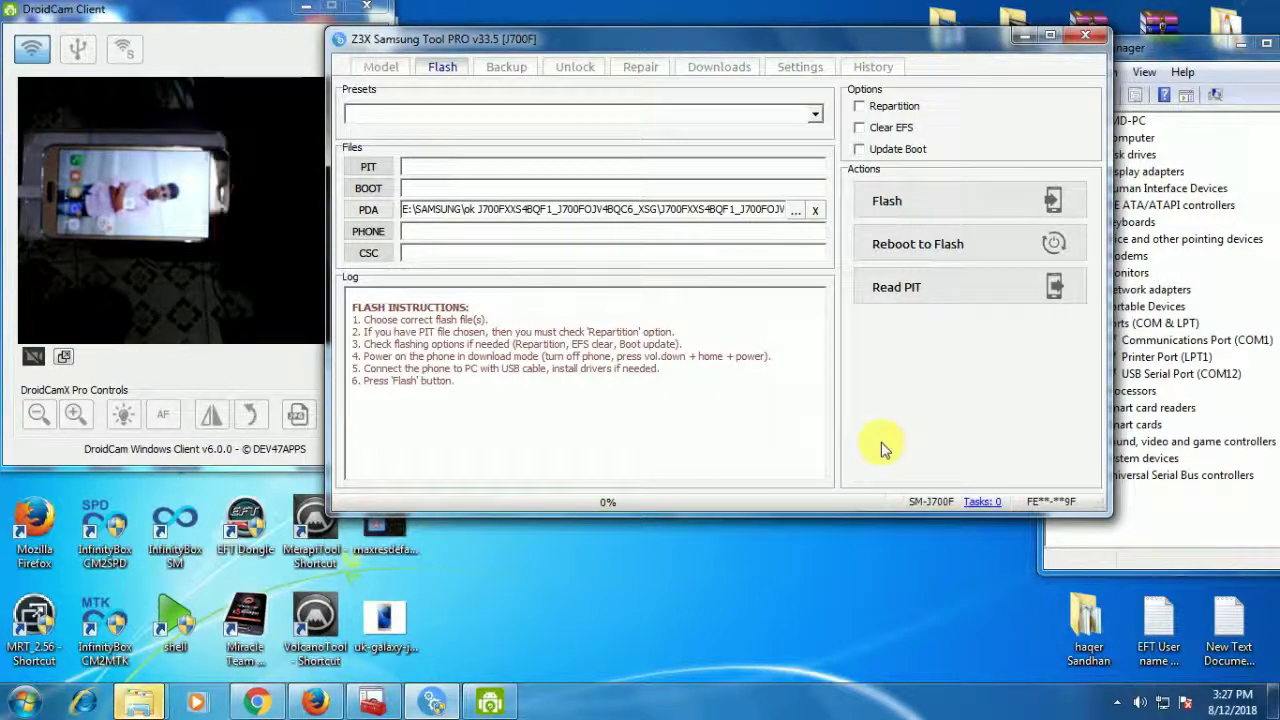
- Expand the Modems category in Device Manager to check whether the phone is connected over USB
left_click(1144, 50)
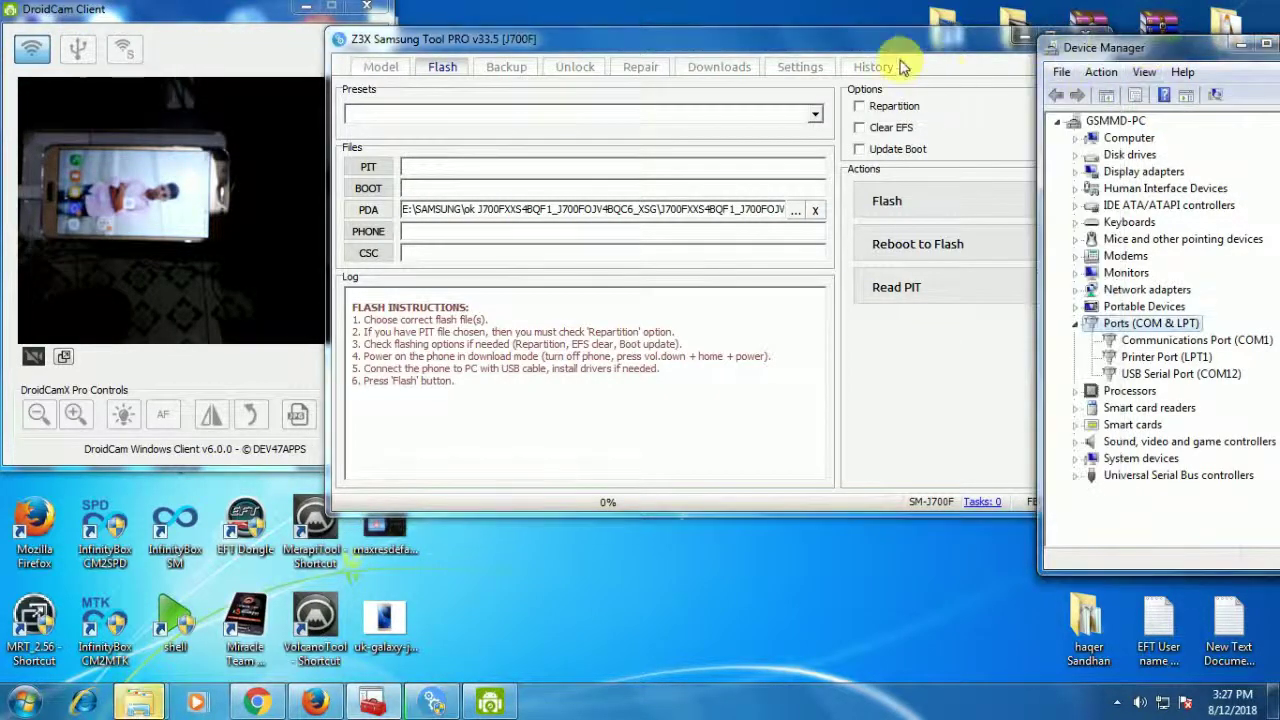
left_click_drag(897, 53, 861, 52)
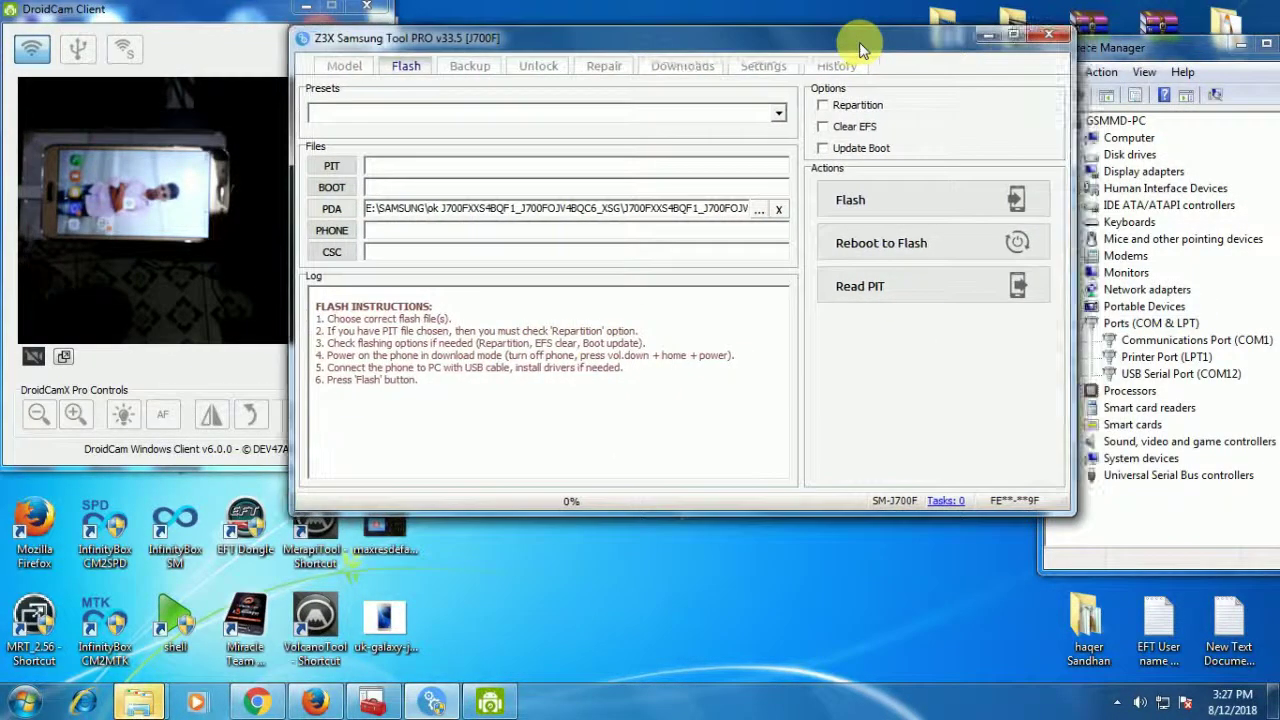
double_click(1126, 257)
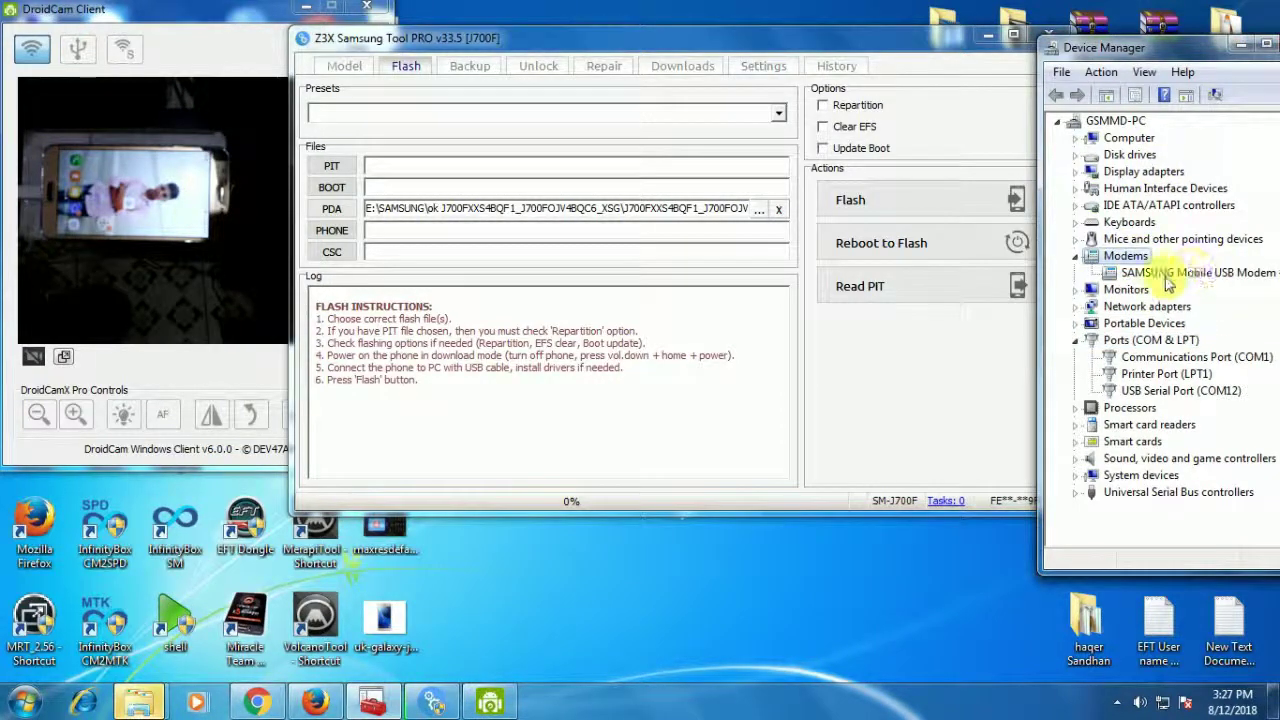
- Reboot the phone into flash mode and start flashing it with the loaded PDA firmware
left_click(871, 251)
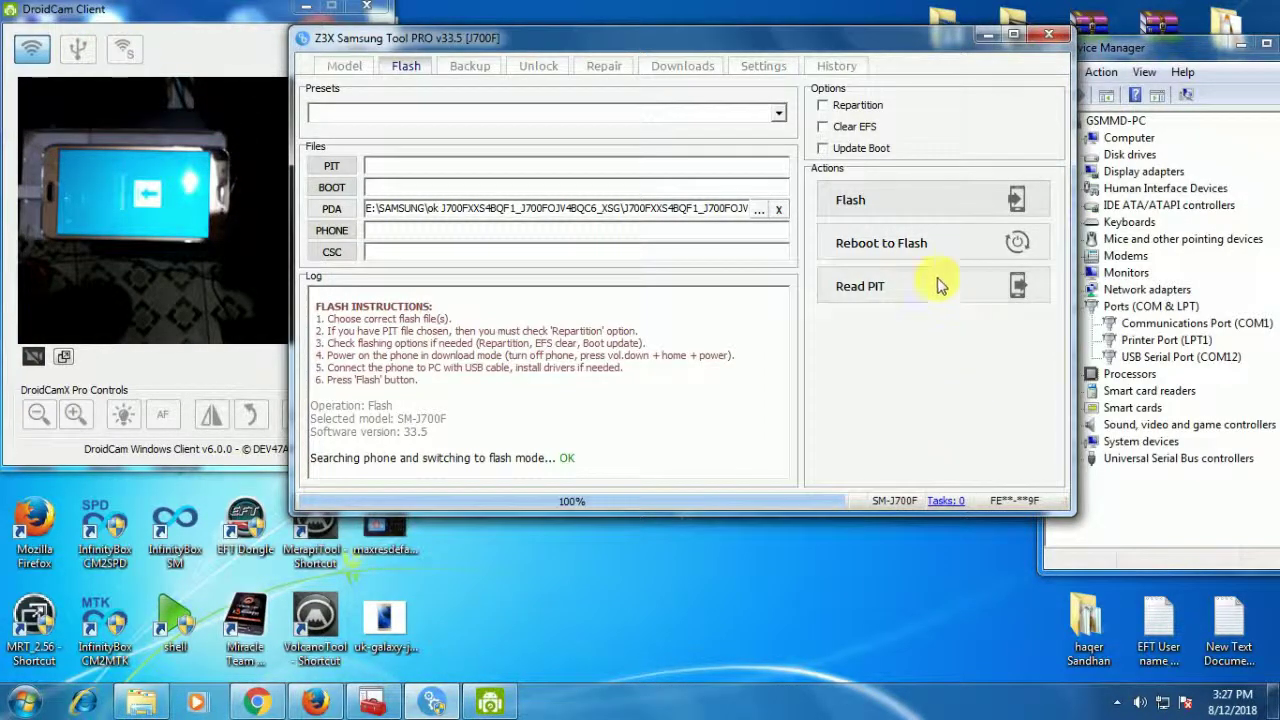
left_click(876, 205)
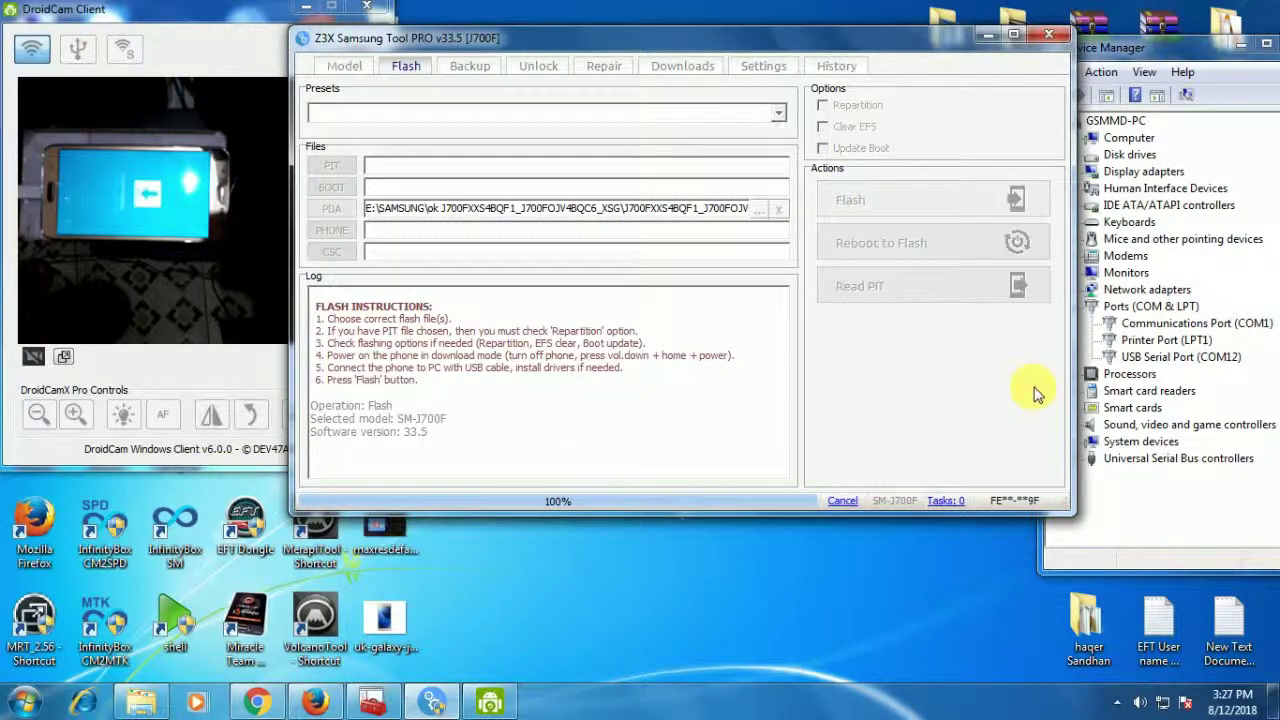